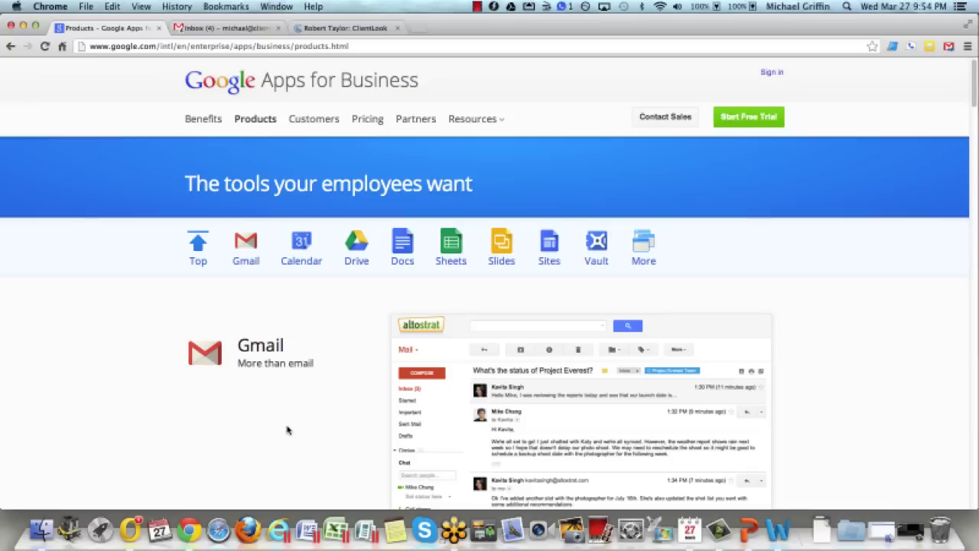
Review the $5 and $10 per-user monthly plans on the Pricing page, then return to Products
click(360, 121)
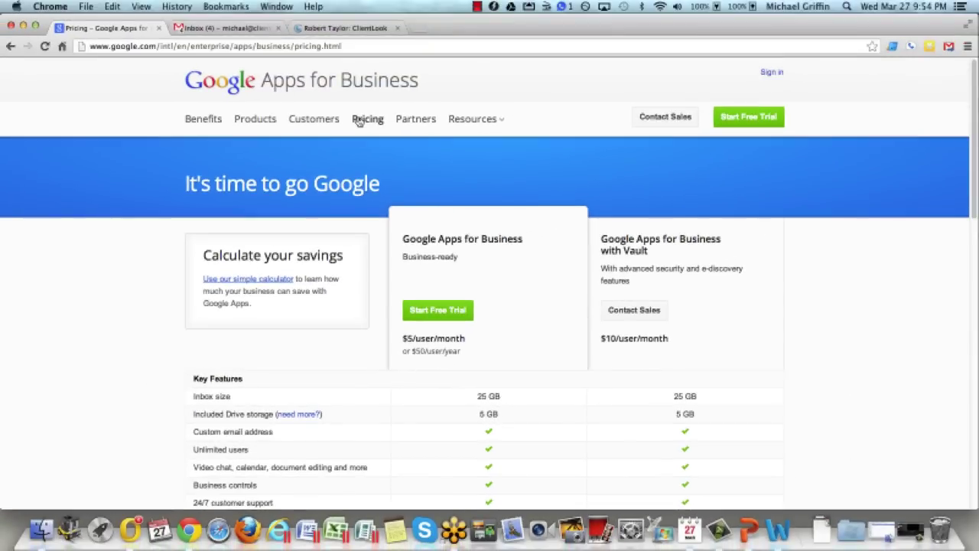
click(256, 121)
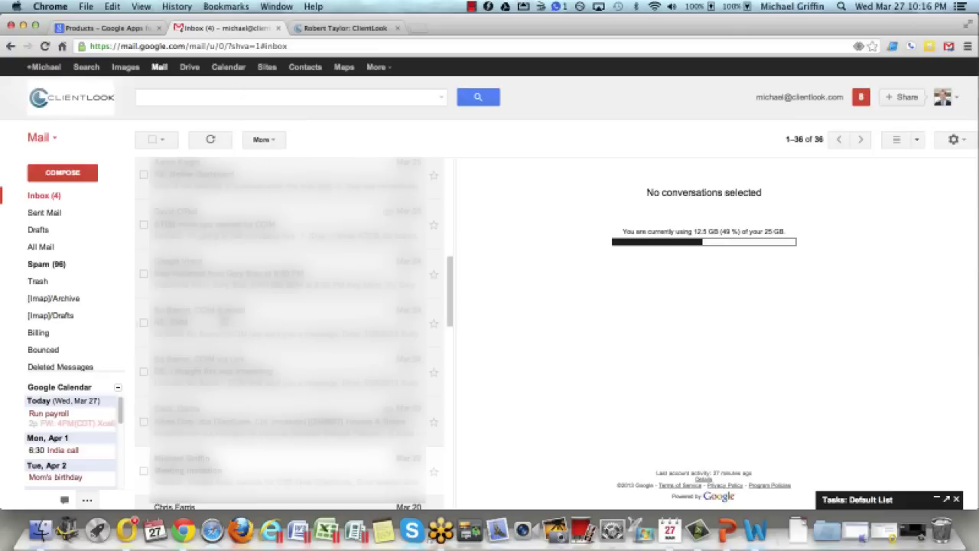
Read the Meeting invitation webinar email, then list the 96 messages in the Spam folder
click(229, 465)
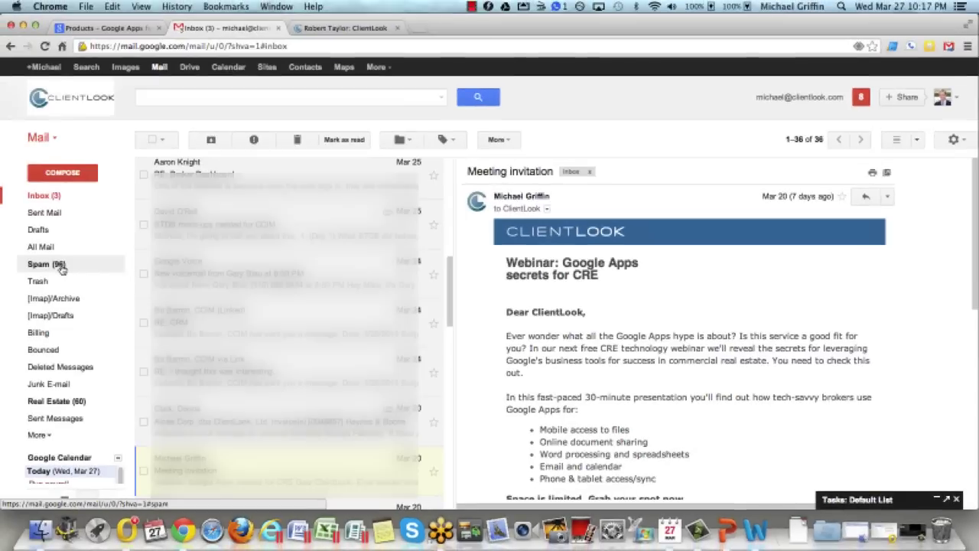
click(60, 265)
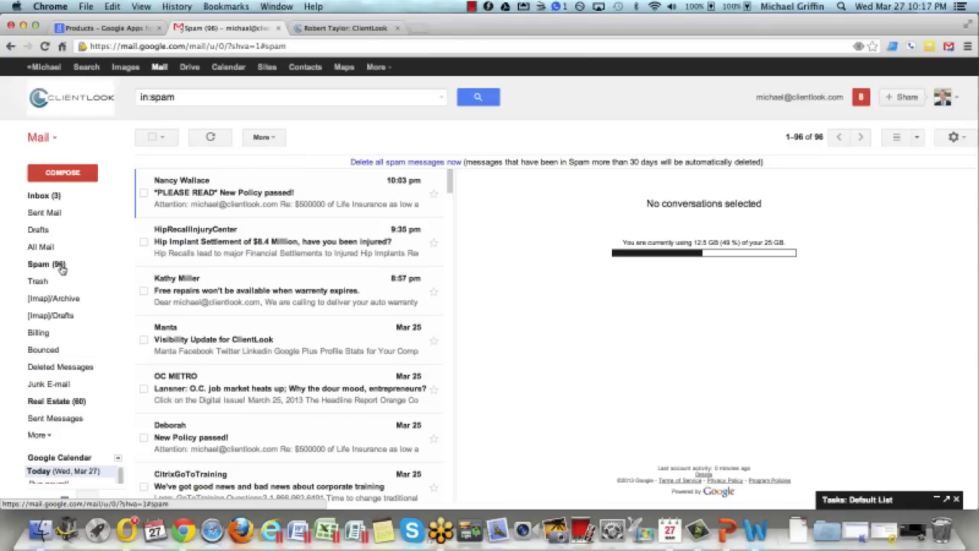
Return to the 36-message Gmail inbox and launch Microsoft Outlook from the Dock
click(58, 195)
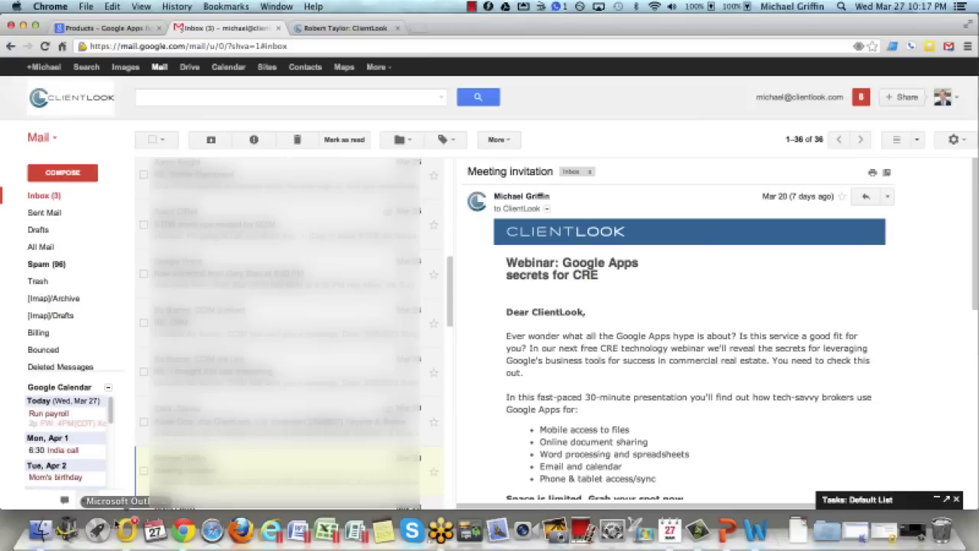
click(126, 529)
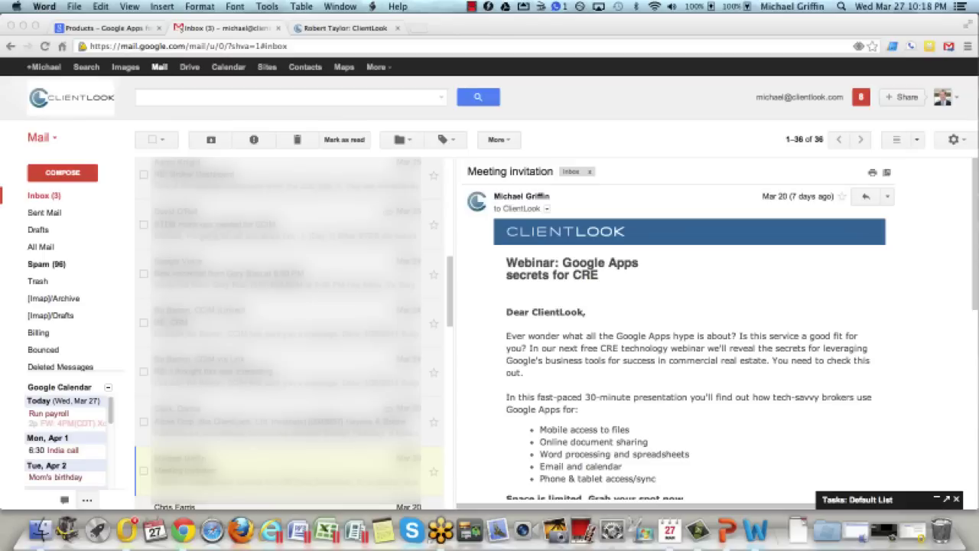
Bring Chrome forward and switch to the prospect's ClientLook contact record tab
click(177, 28)
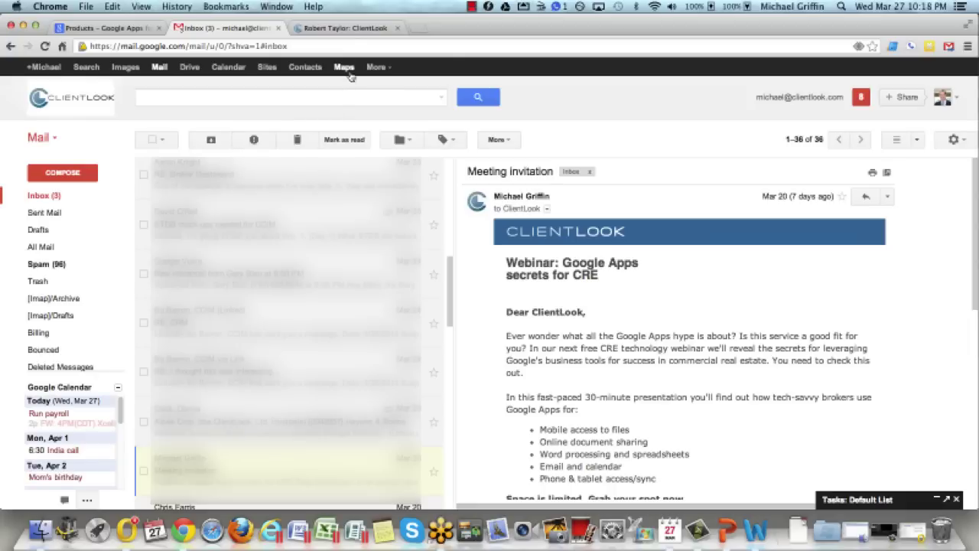
click(351, 29)
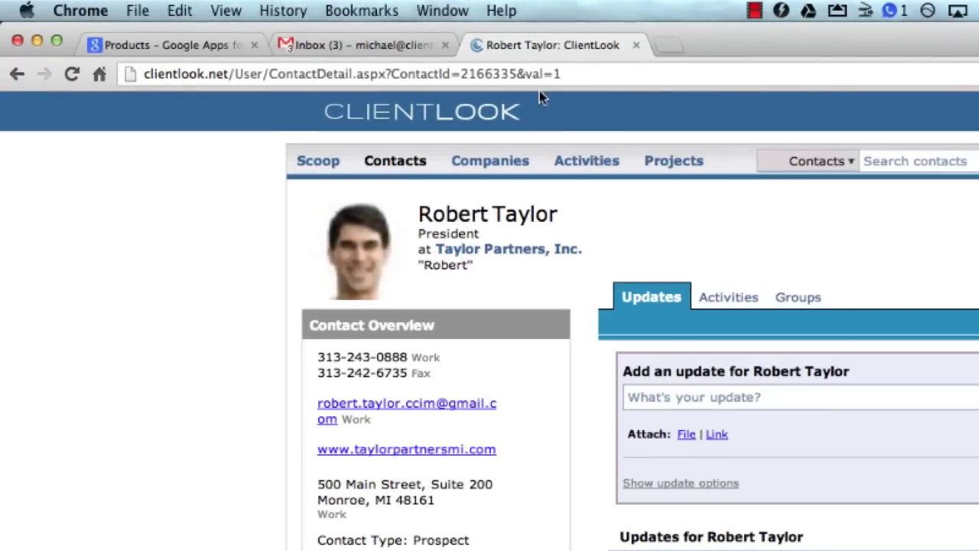
Start a new Outlook message from the contact's e-mail link in Contact Overview
click(447, 409)
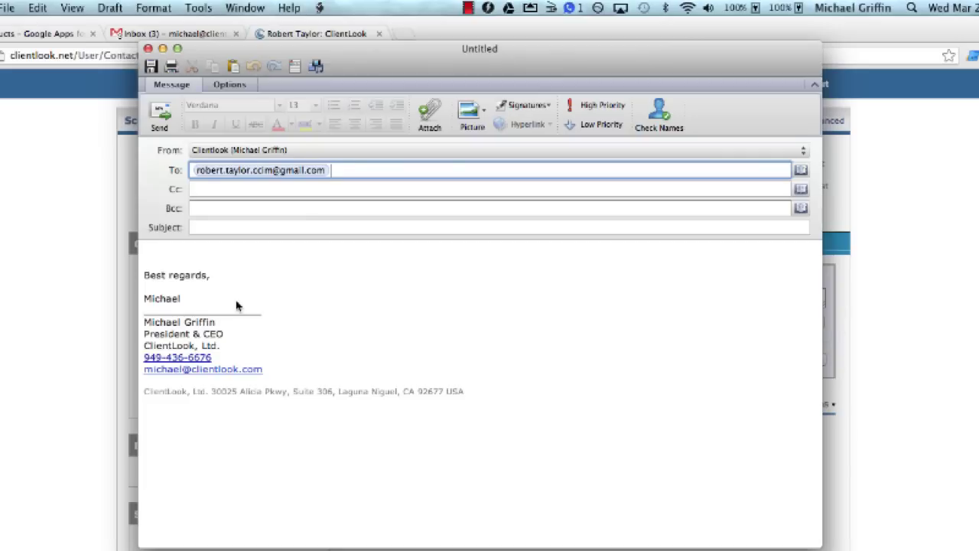
Give the email the subject 'Offer', paste the prepared body text, and attach LLC management plan.docx
click(215, 227)
text(Offer)
click(144, 251)
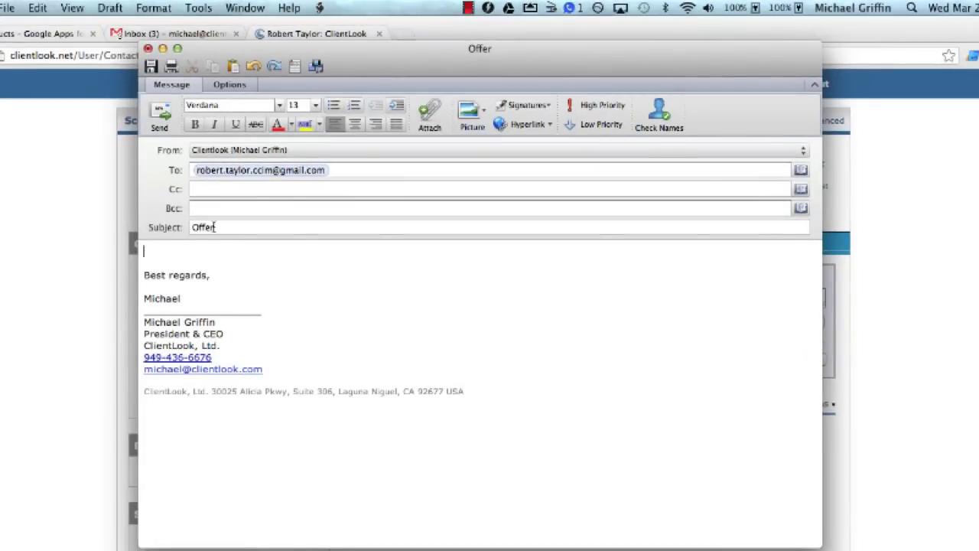
text(Robert, here is the offer we discussed. I'll give you a call to follow up.)
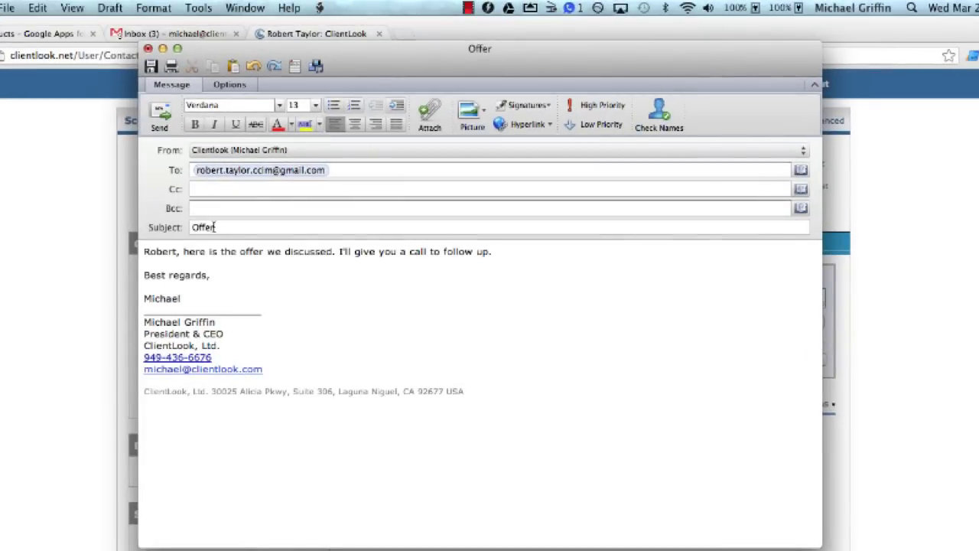
click(430, 115)
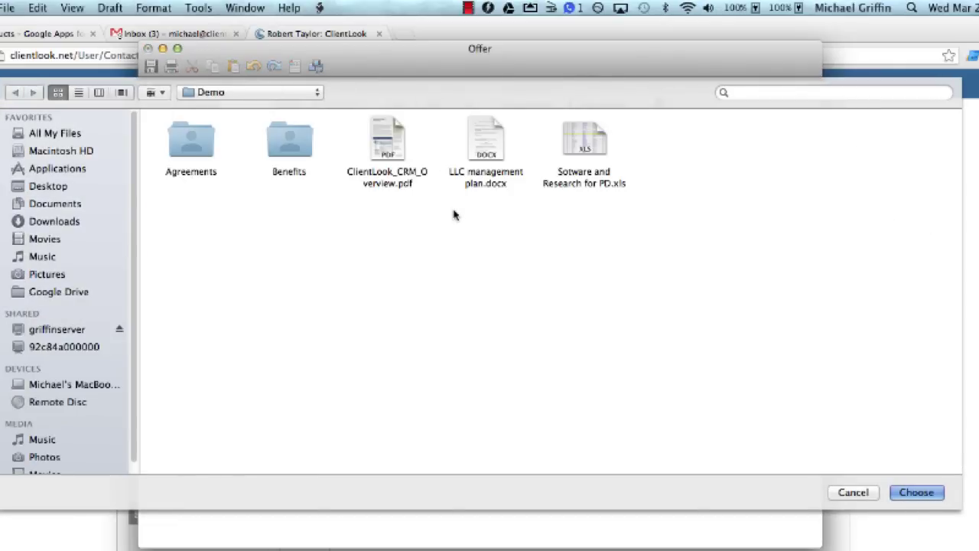
click(487, 145)
key(Return)
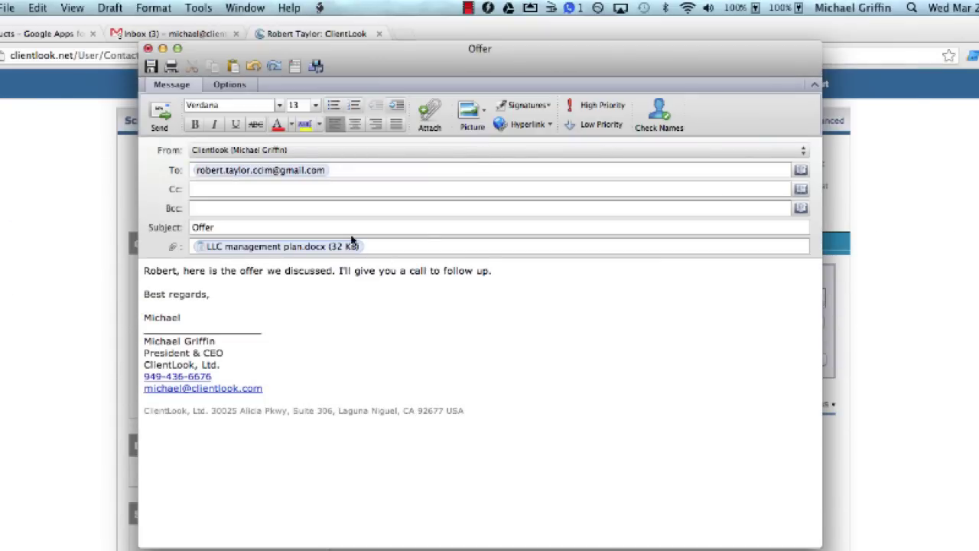
Blind-copy the ClientLook Email address and send the offer
click(263, 208)
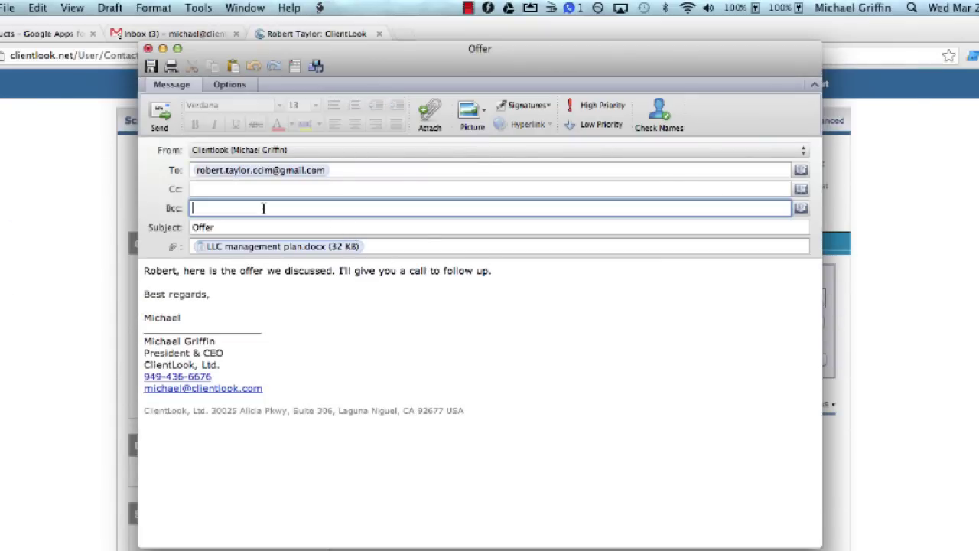
text(clien)
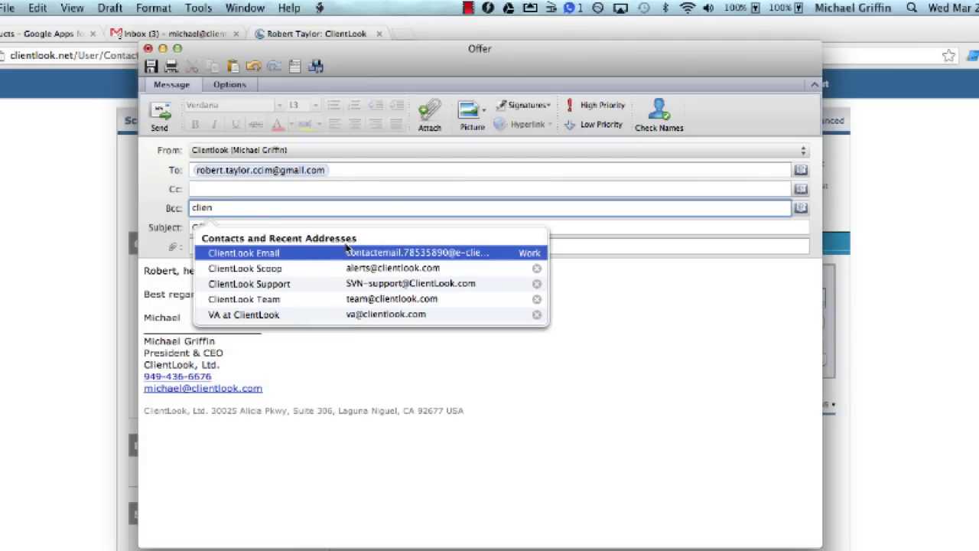
click(349, 253)
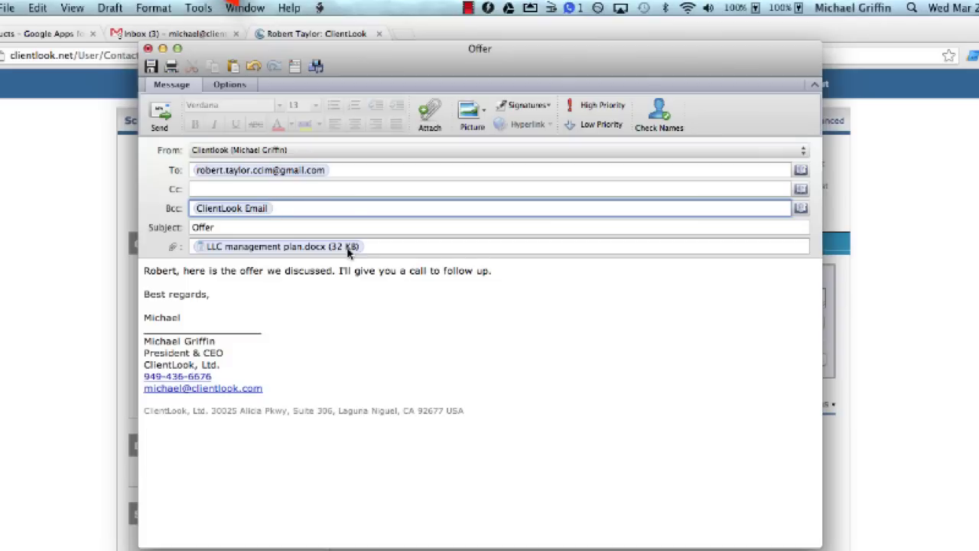
click(159, 111)
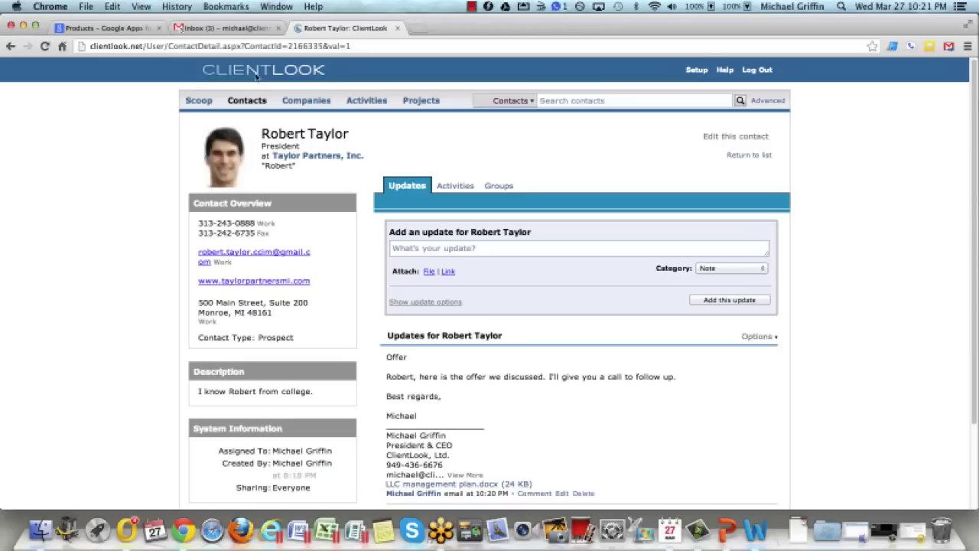
Leave the ClientLook contact record for the Gmail Inbox tab
click(234, 30)
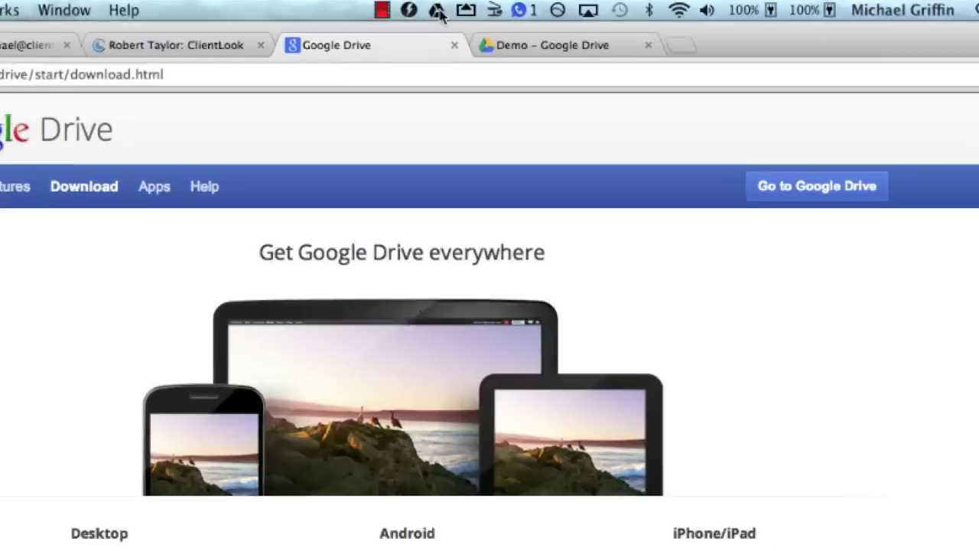
Open the Mac's Google Drive folder from the menu-bar sync icon and minimize Chrome
click(505, 7)
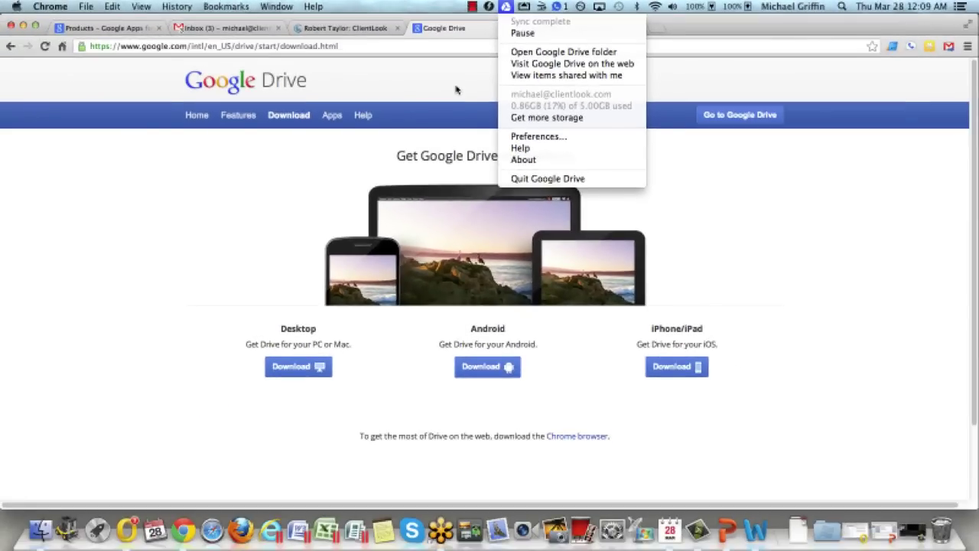
click(455, 90)
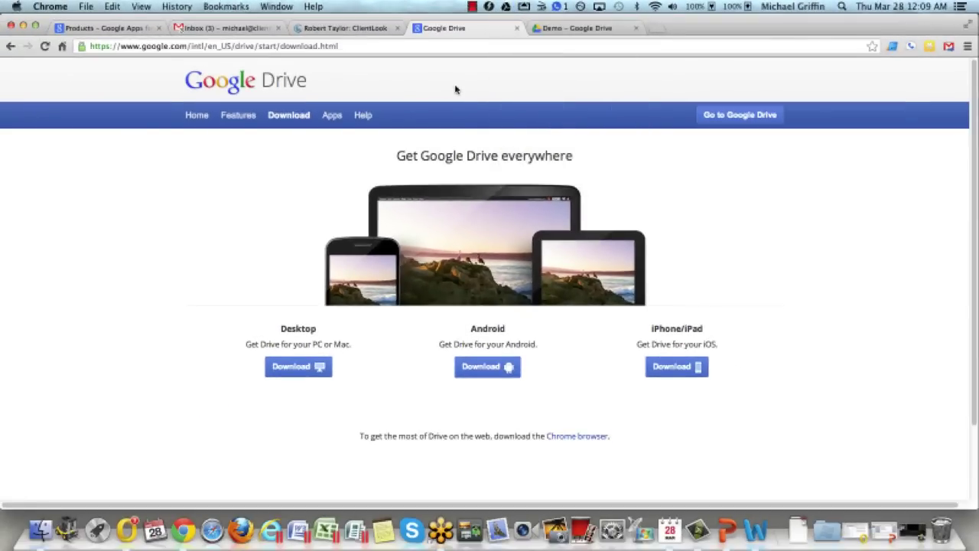
click(24, 27)
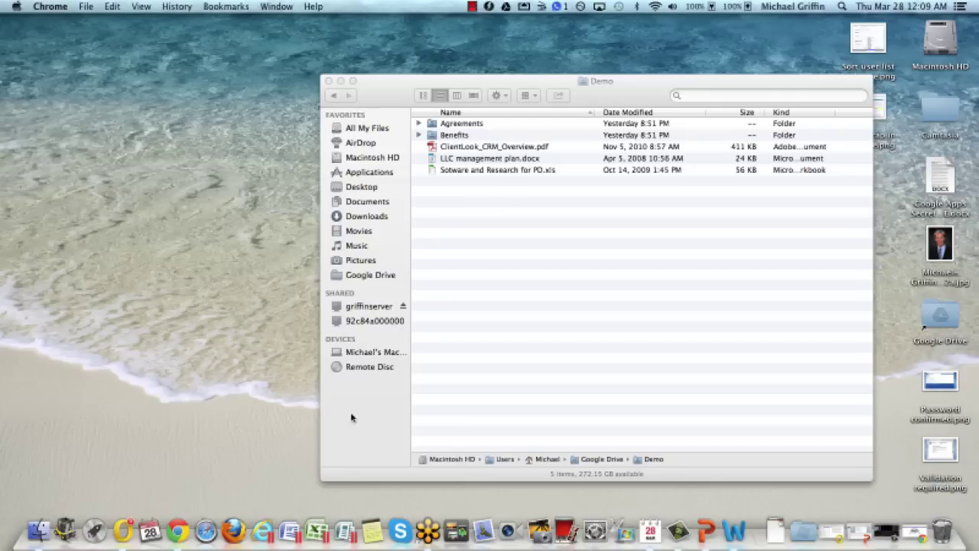
Show the Demo – Google Drive web tab, then bring the Finder Demo folder alongside it
click(177, 532)
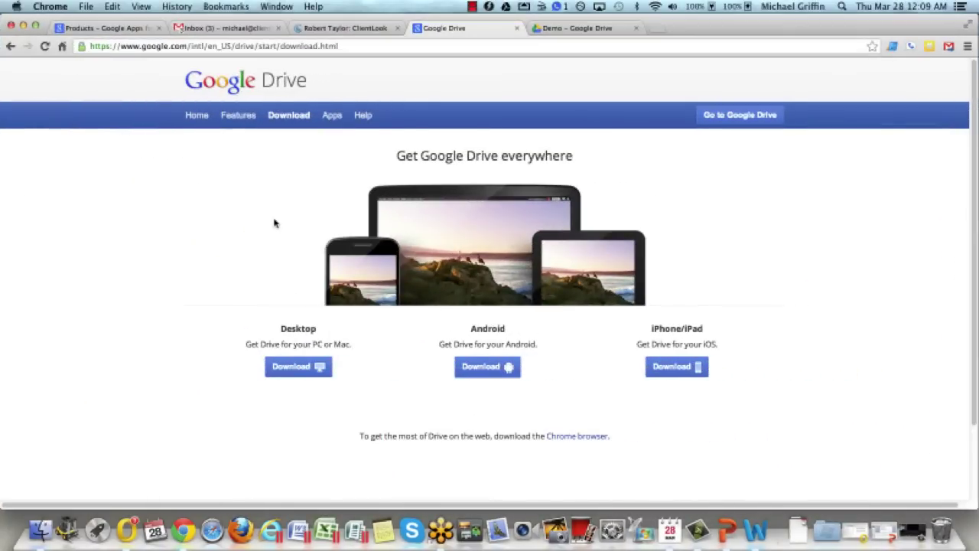
click(586, 29)
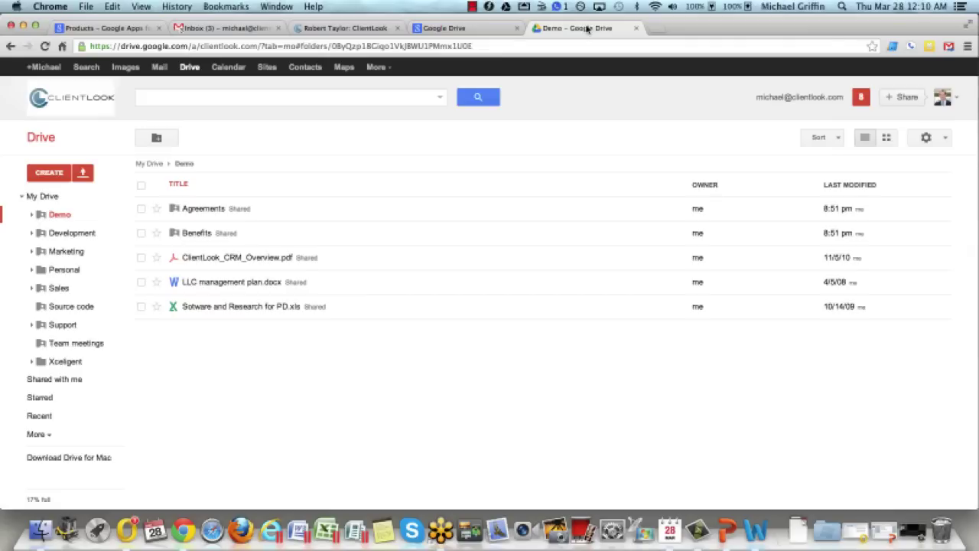
click(40, 530)
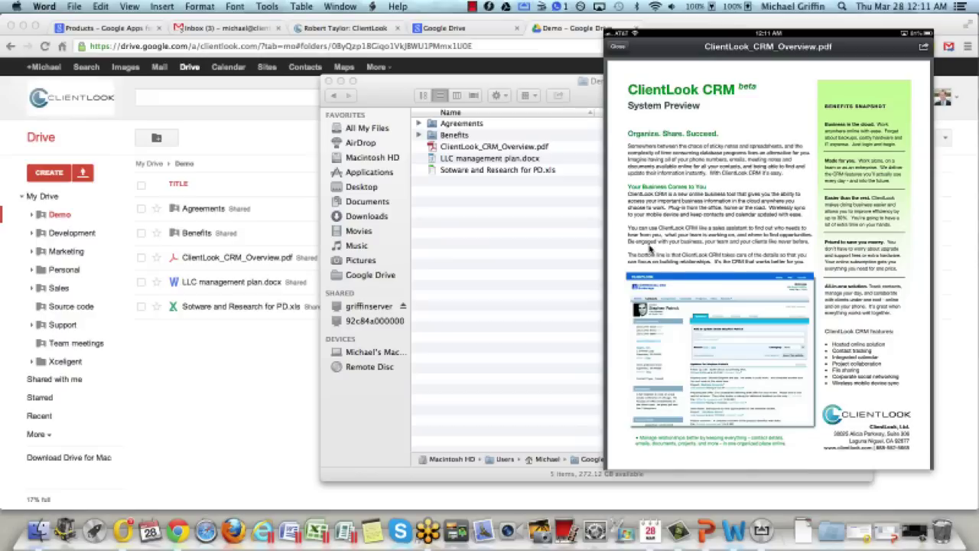
Bring the web Drive Demo folder with Agreements, Benefits and three shared files back to the front
click(268, 368)
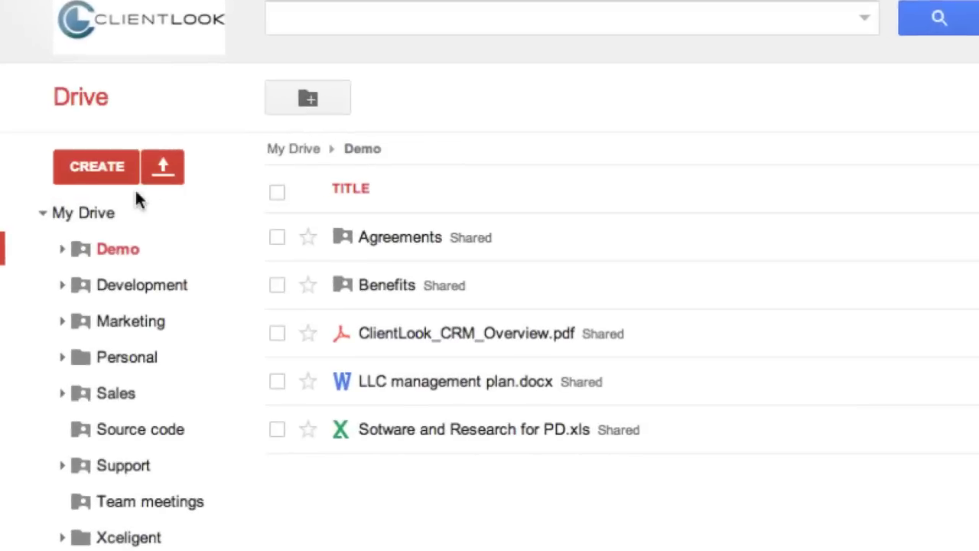
Show the new-item options (Folder, Document, Presentation, Spreadsheet, Form, Drawing) for the Demo folder
click(118, 173)
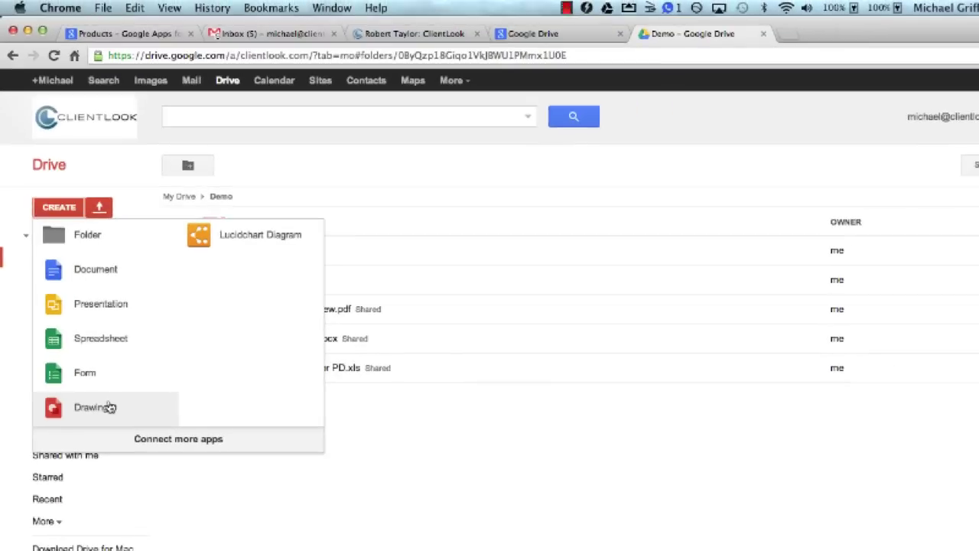
Create a new document in Demo containing the bulleted line 'This is a document.'
click(99, 284)
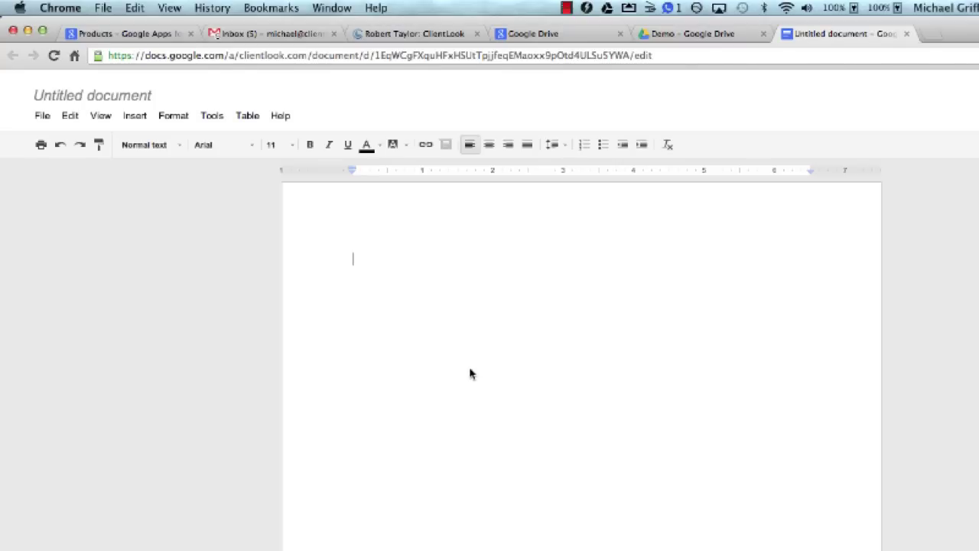
text(This is a docu)
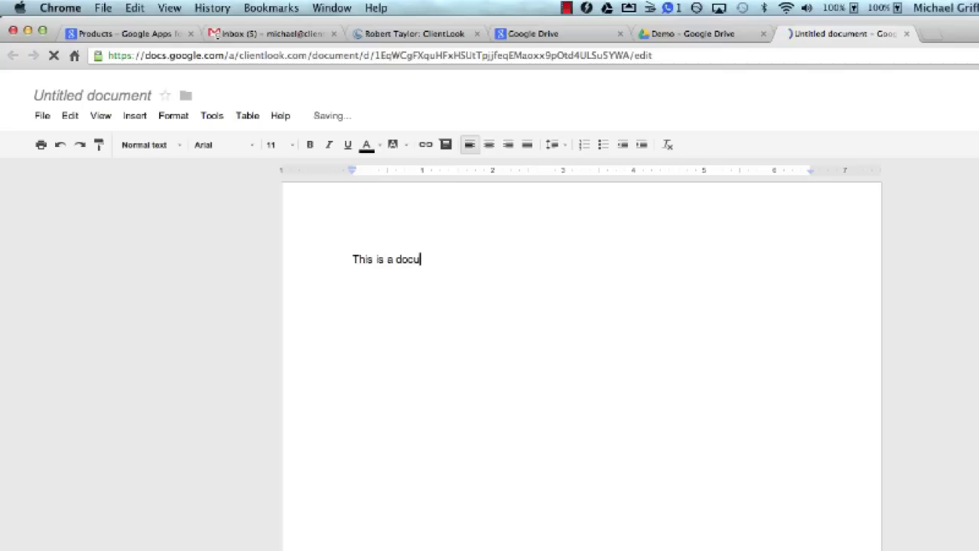
text(ment.)
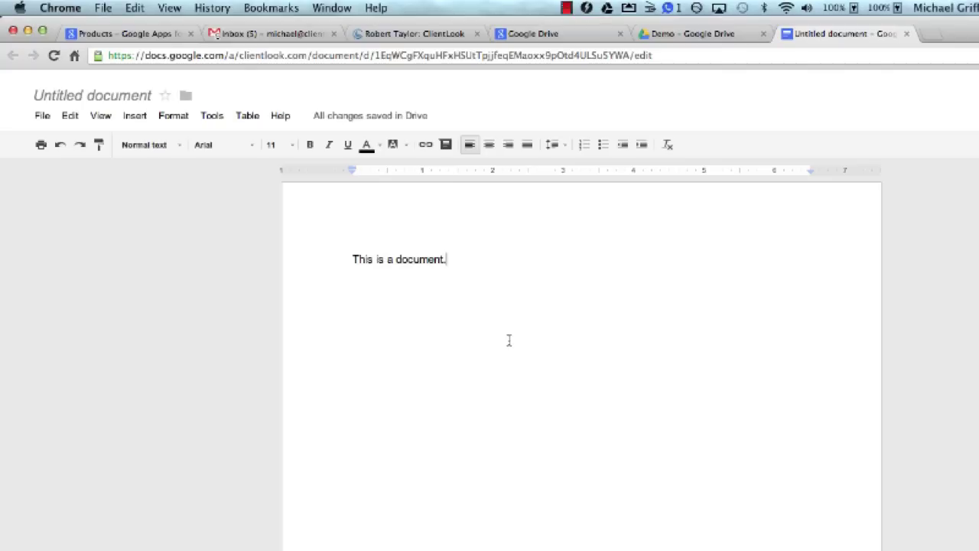
click(603, 145)
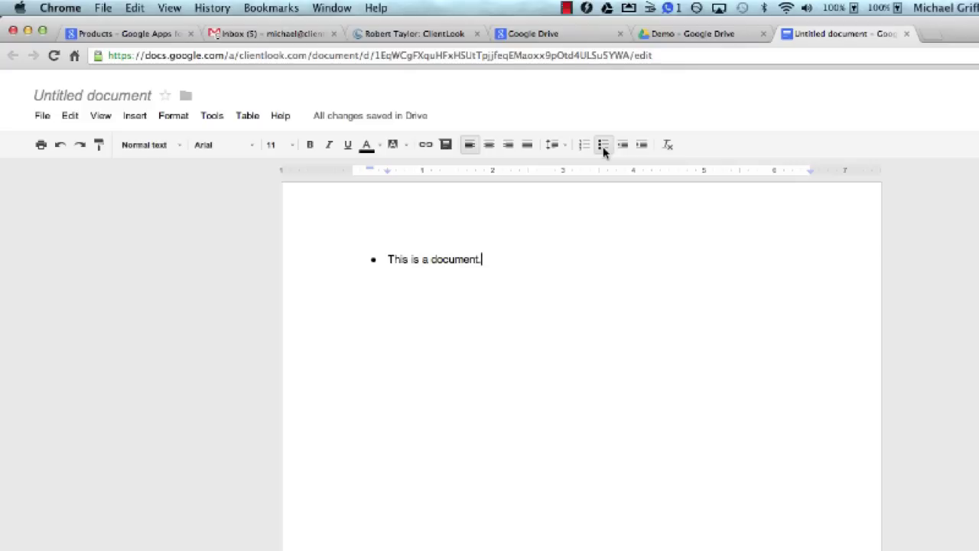
Rename the untitled document to 'Test' and close it, returning to the Demo folder
click(136, 98)
text(Test)
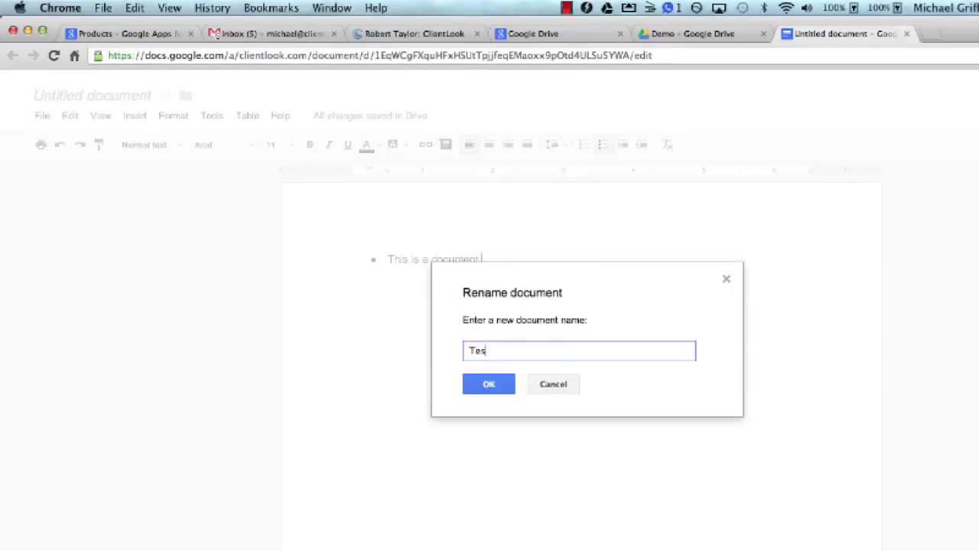
click(496, 386)
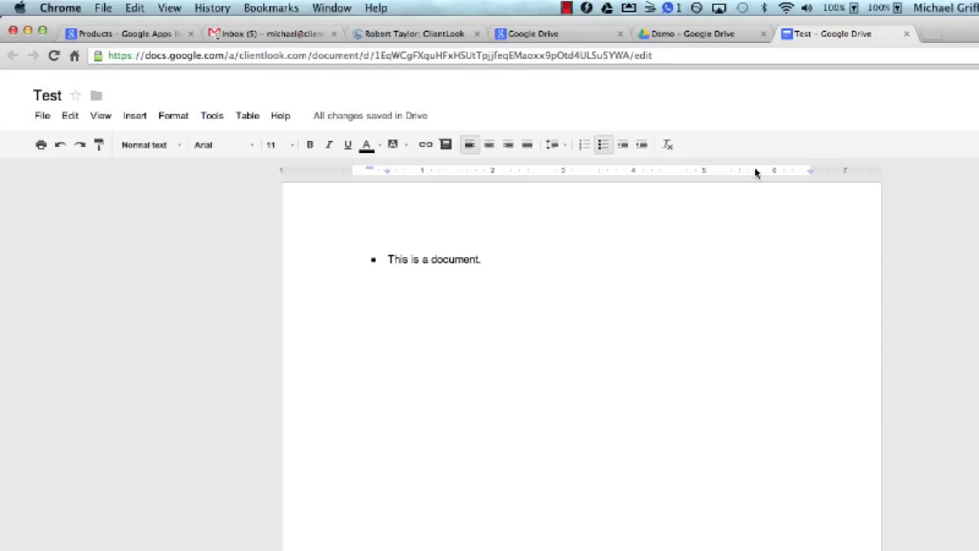
click(906, 34)
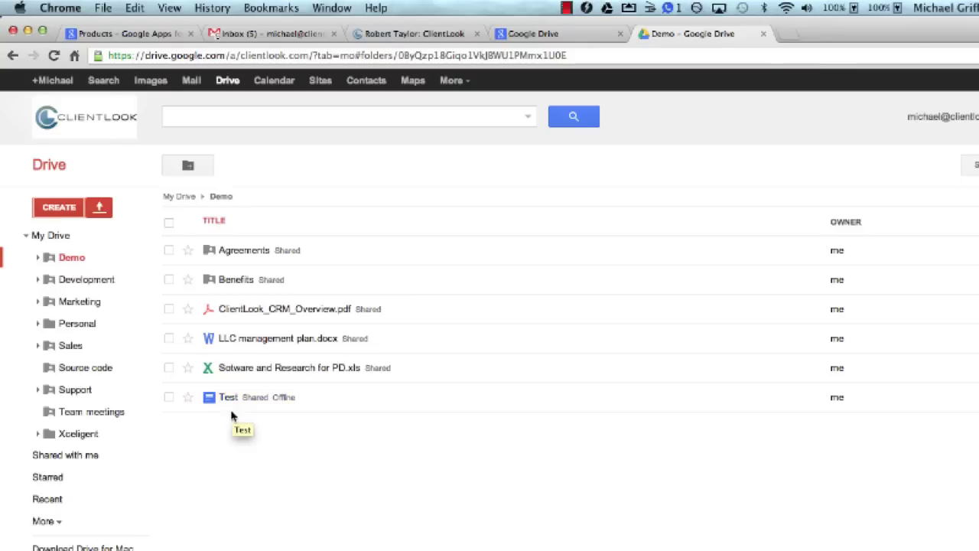
Select the Test file, look over its More > Share options, then open the new-item list
click(169, 398)
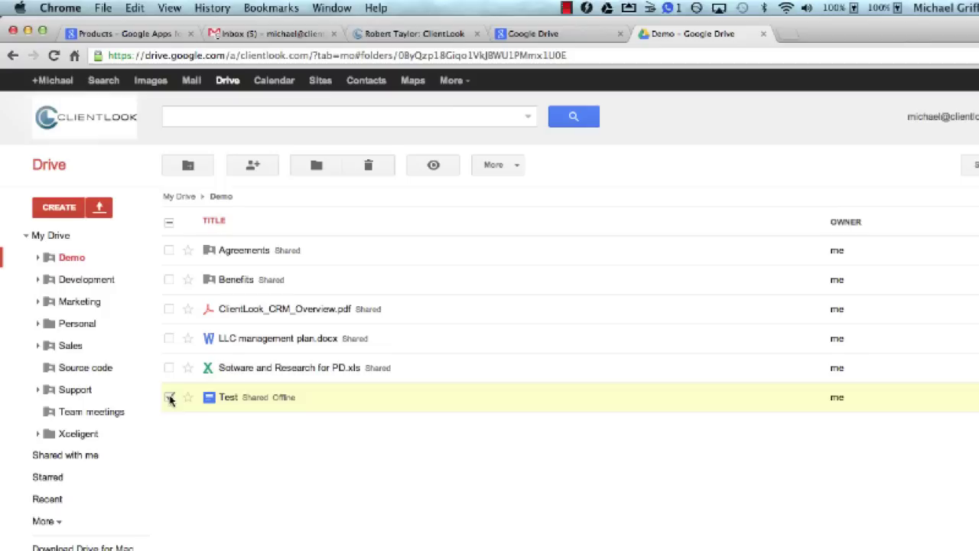
click(513, 165)
mouse_move(628, 266)
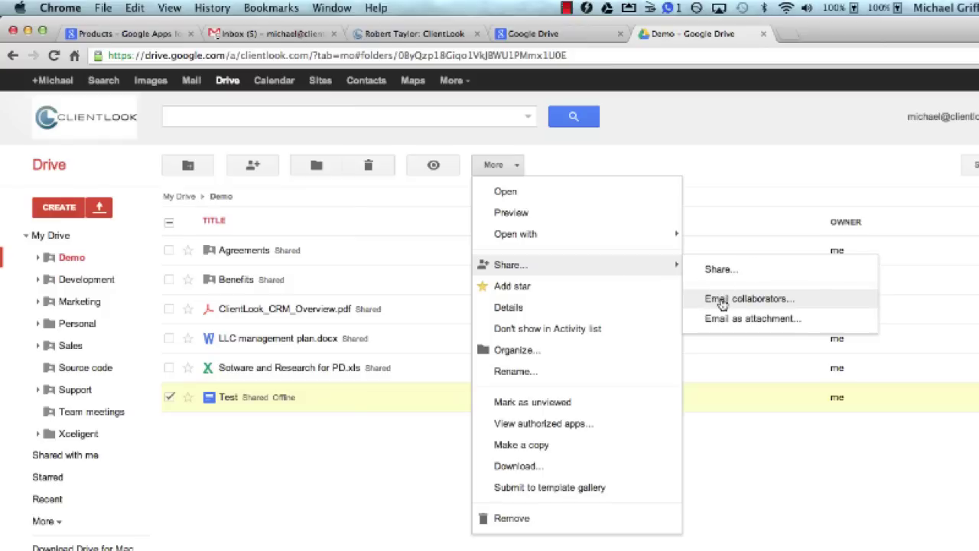
click(570, 163)
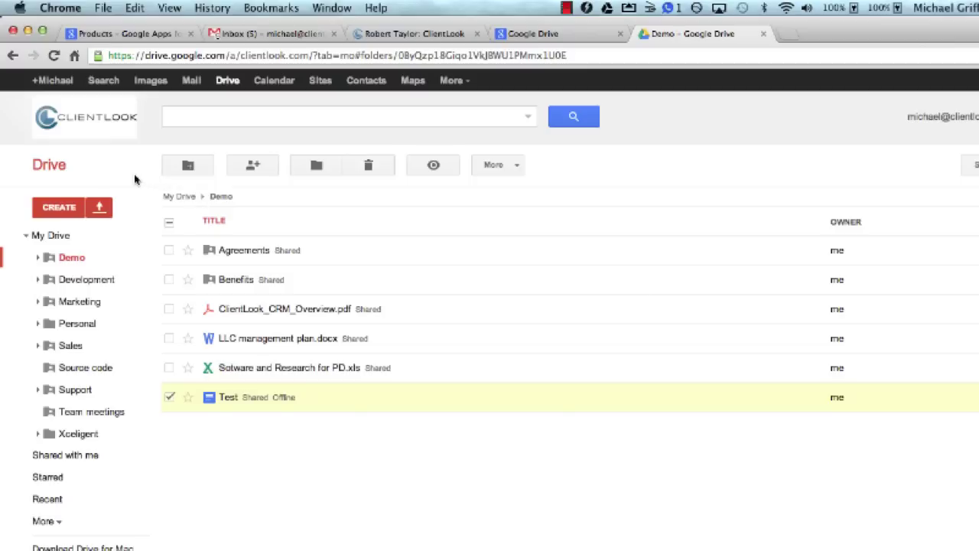
click(60, 213)
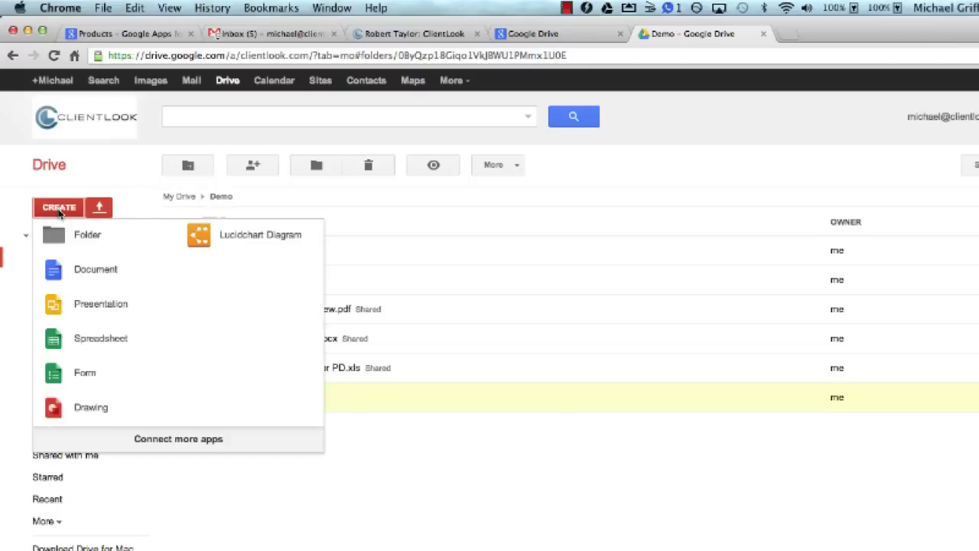
Create a new blank spreadsheet in the shared Demo folder
click(98, 342)
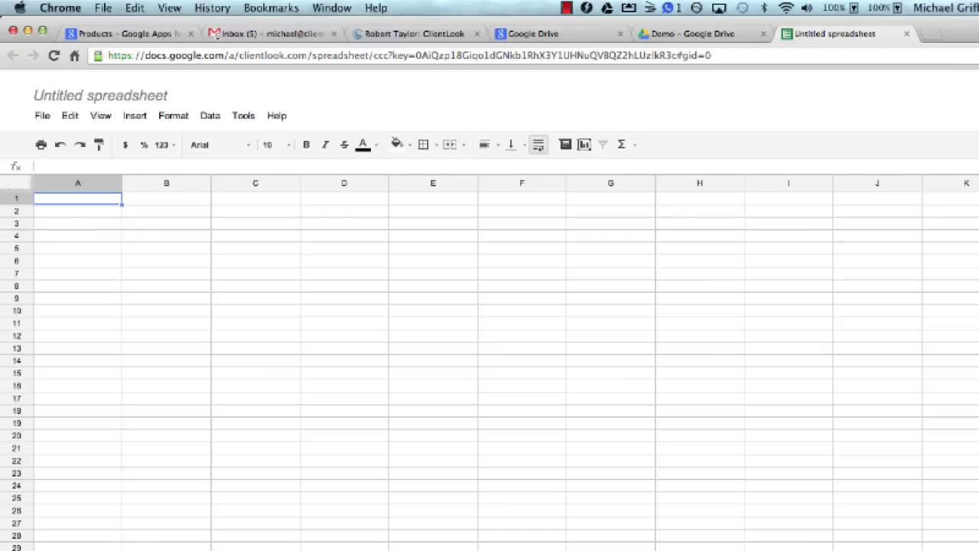
Close the spreadsheet, create a shared 'New Folder' inside Demo, and open it
click(908, 35)
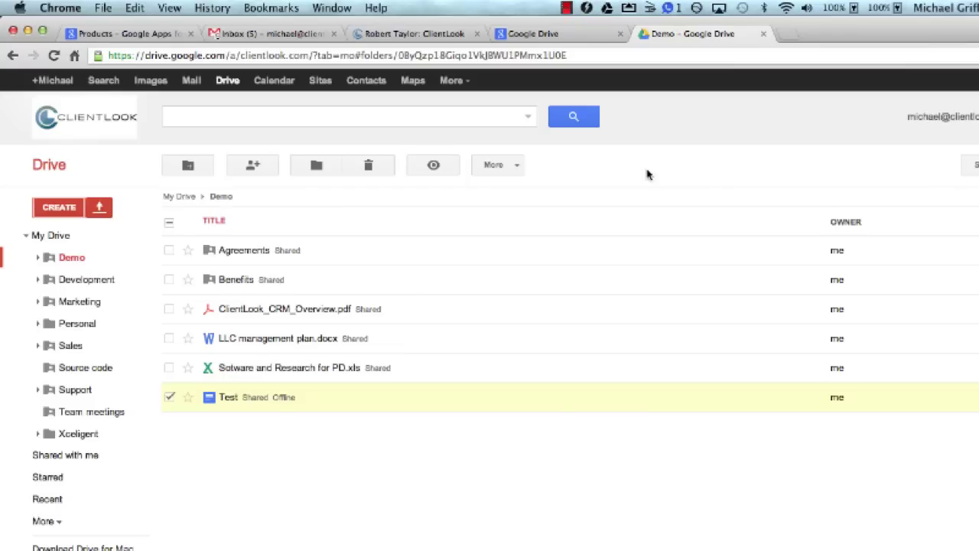
click(201, 169)
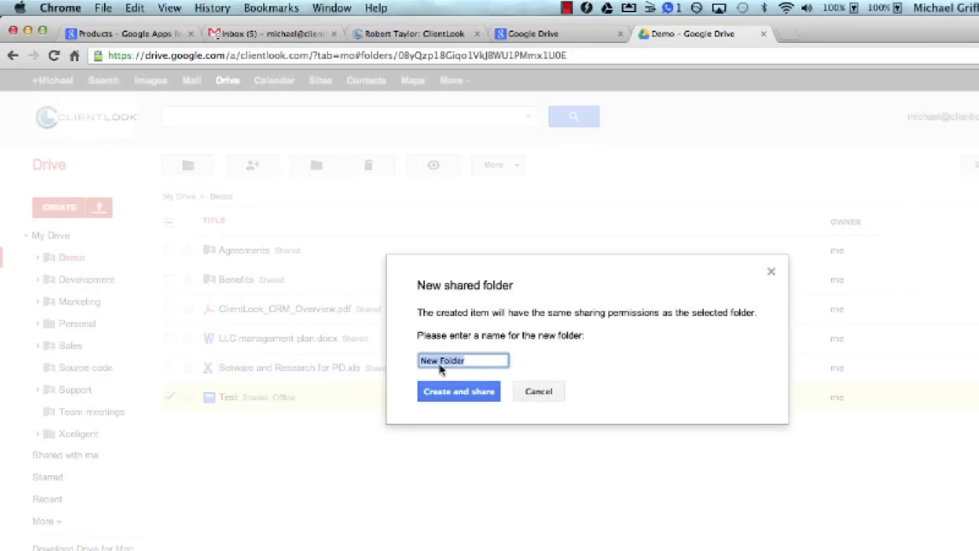
click(461, 399)
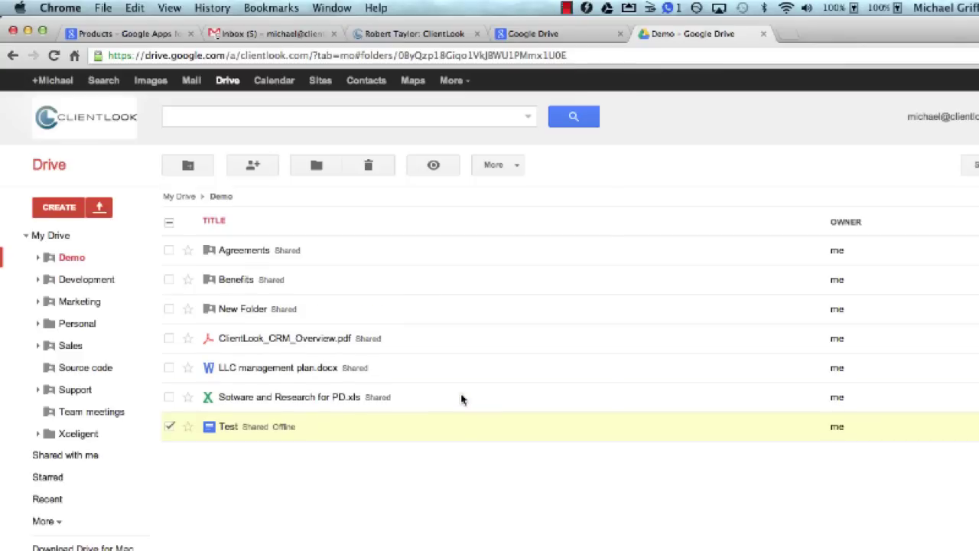
click(261, 317)
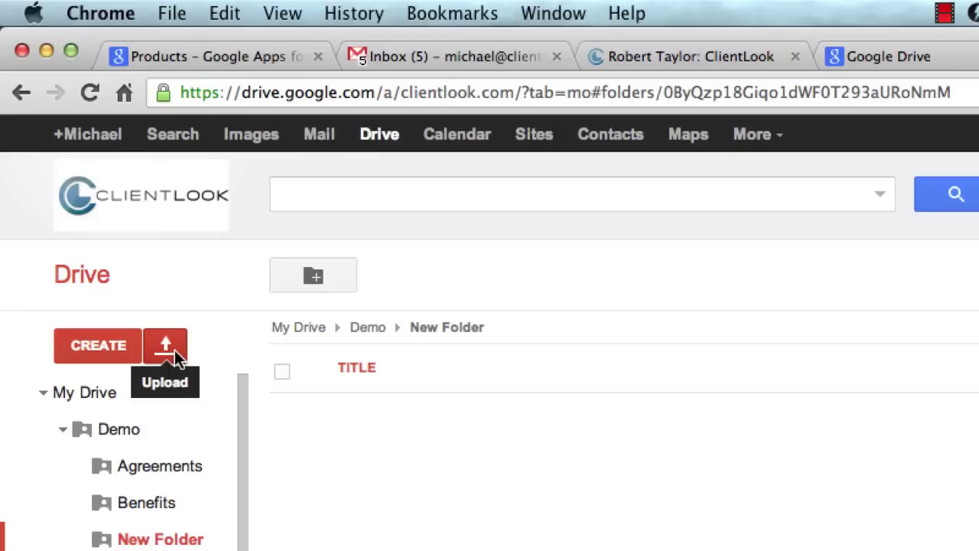
Choose sample-llc.pdf from Sample Documents as a file to upload into New Folder
click(174, 350)
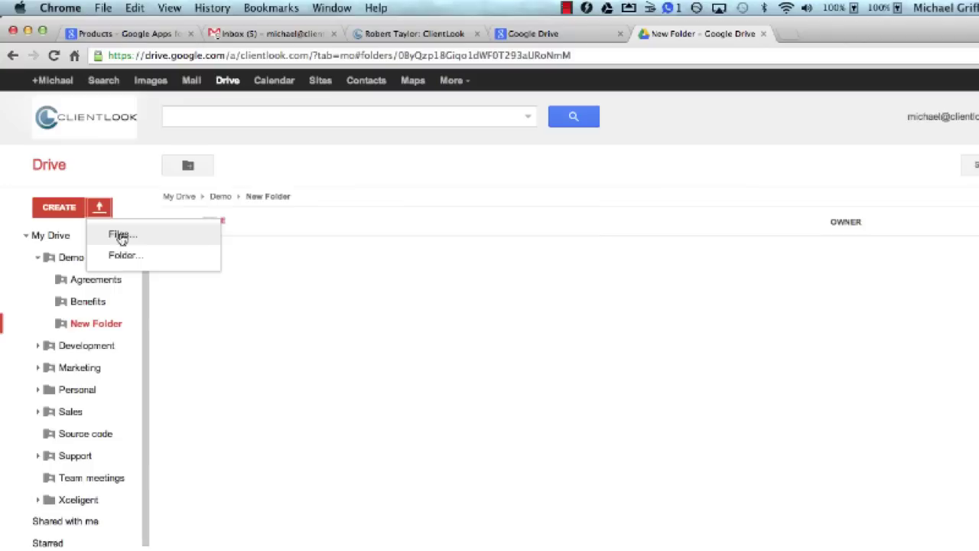
click(122, 237)
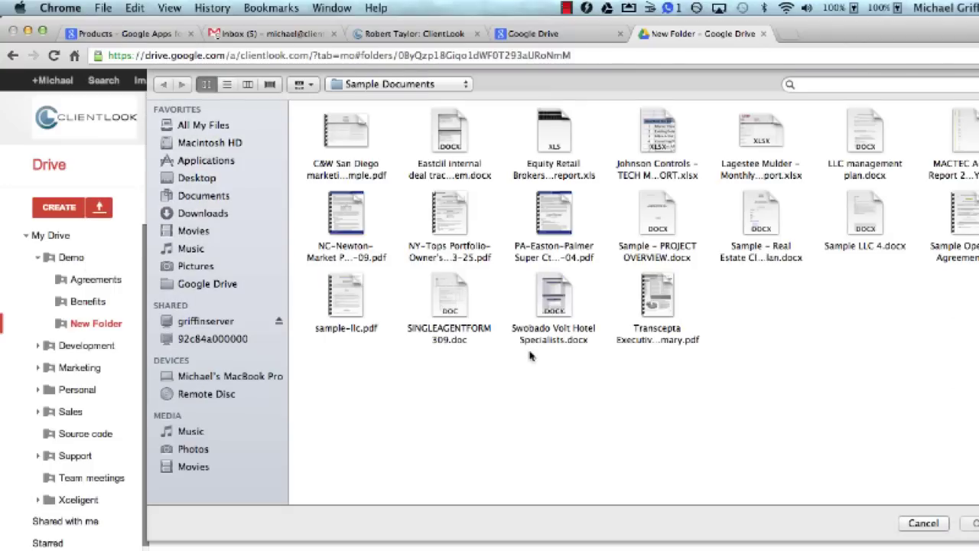
double_click(355, 303)
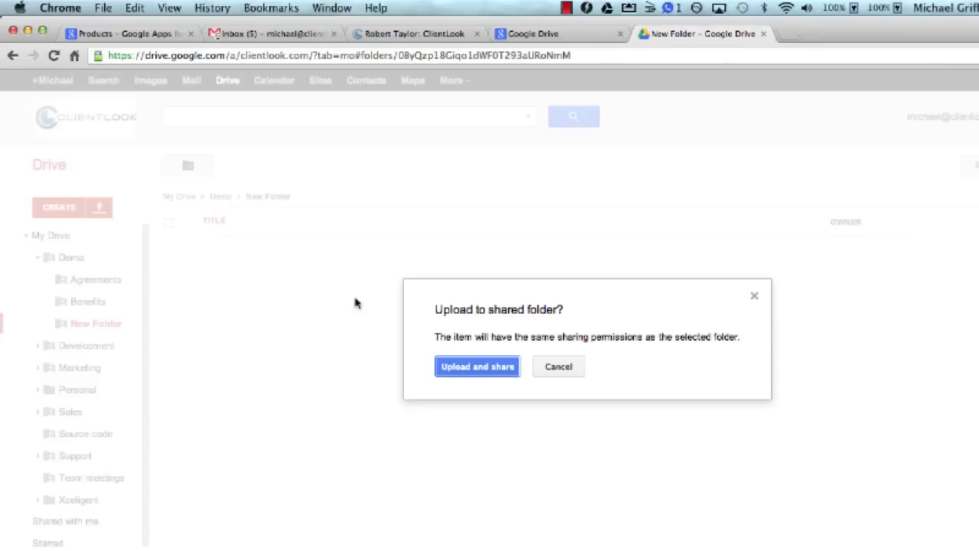
Confirm the shared-folder upload and start uploading sample-llc.pdf
click(470, 366)
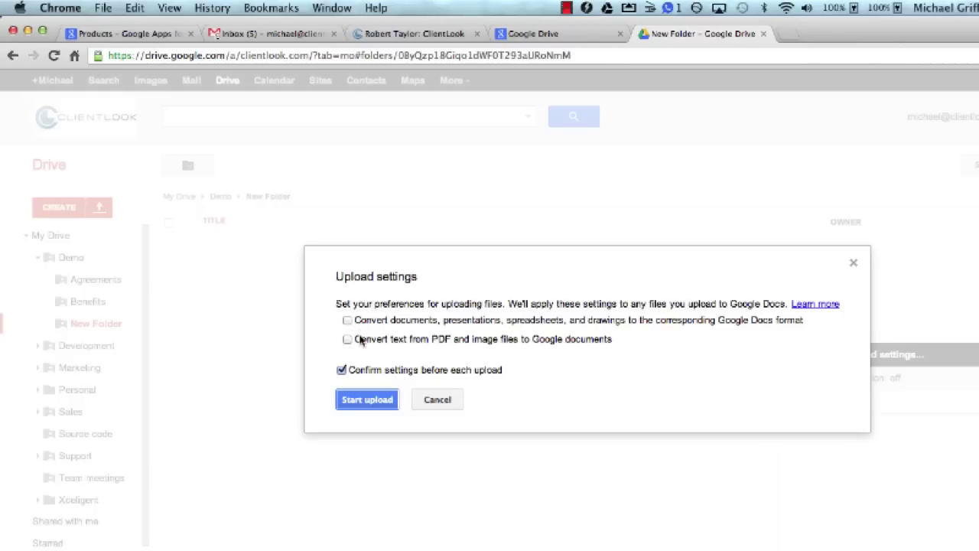
click(372, 401)
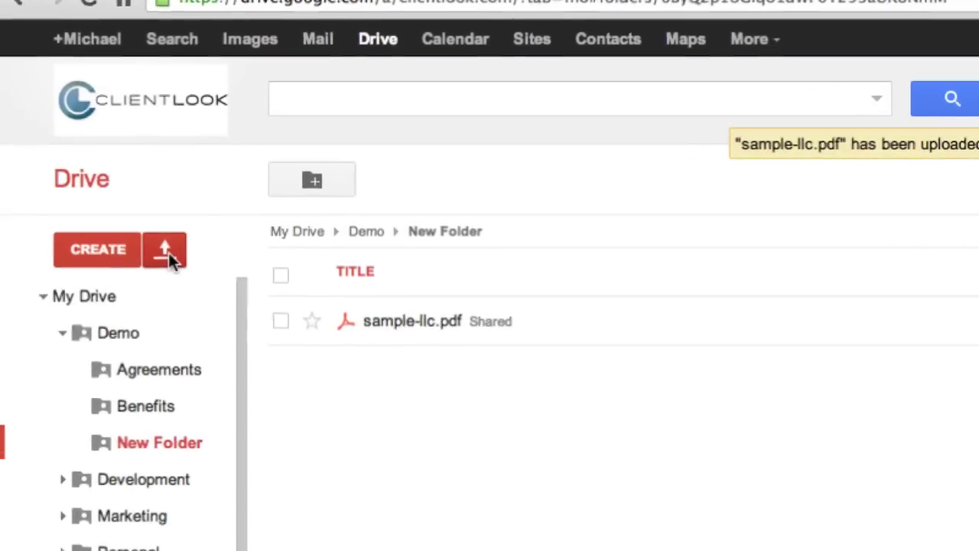
click(169, 253)
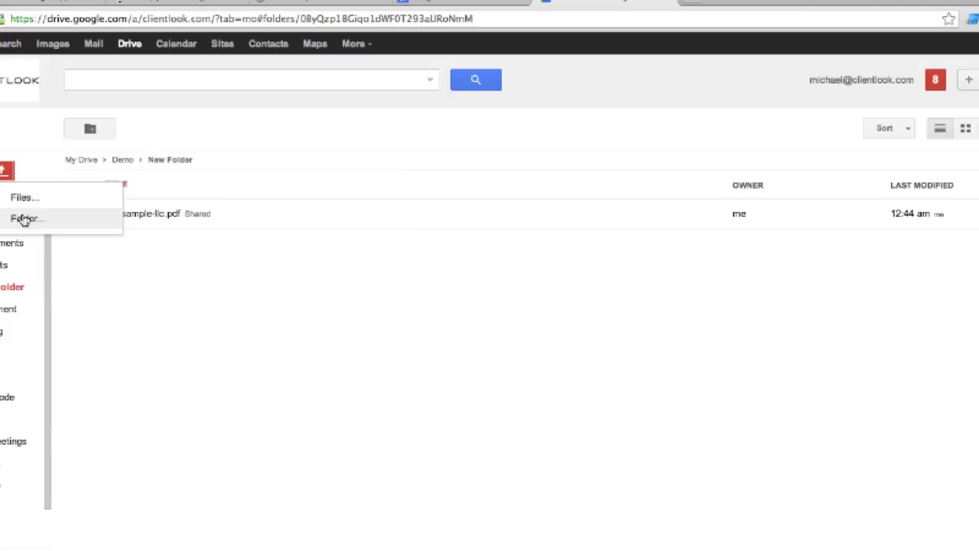
Dismiss the upload choices and go back up to the Demo folder
click(28, 162)
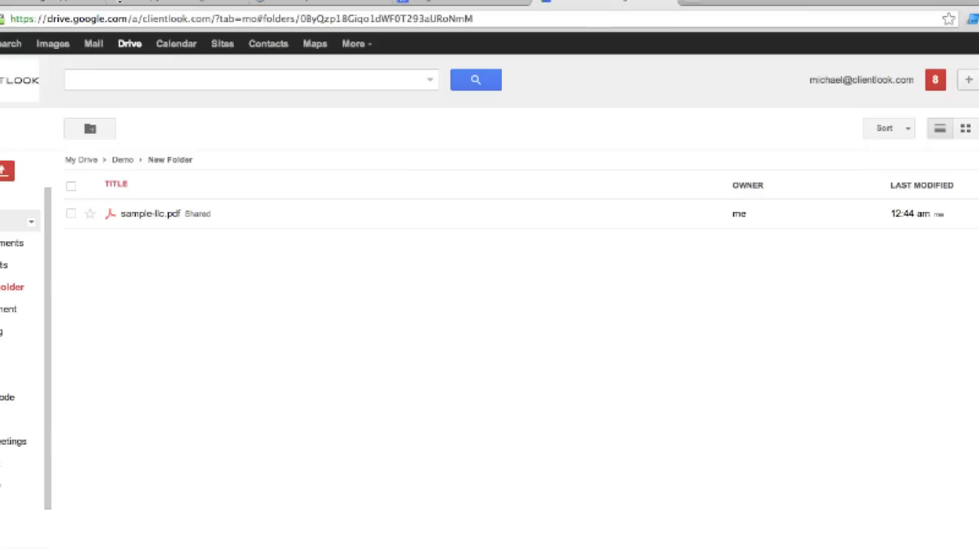
key(alt+Left)
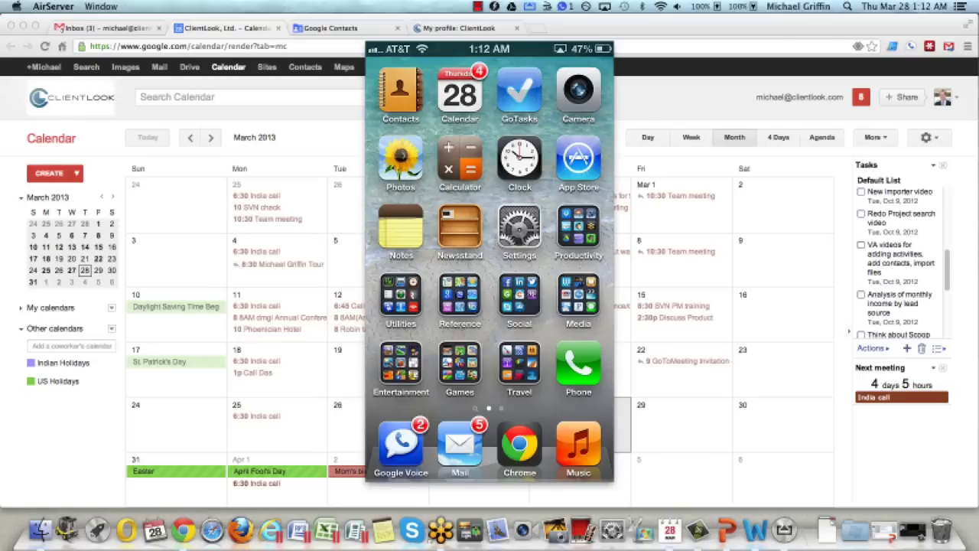
Review the My Contacts list in Google Contacts, then return to the March 2013 calendar
click(337, 28)
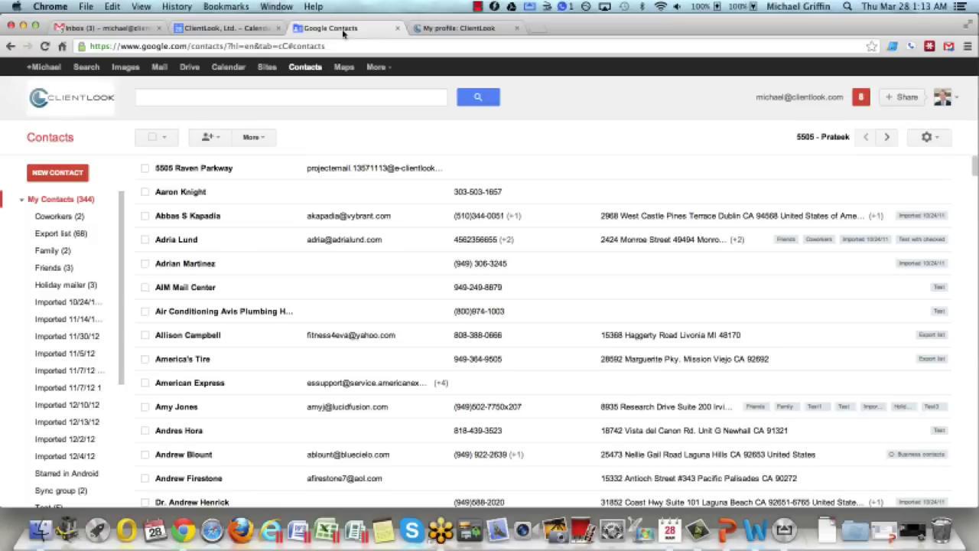
click(261, 29)
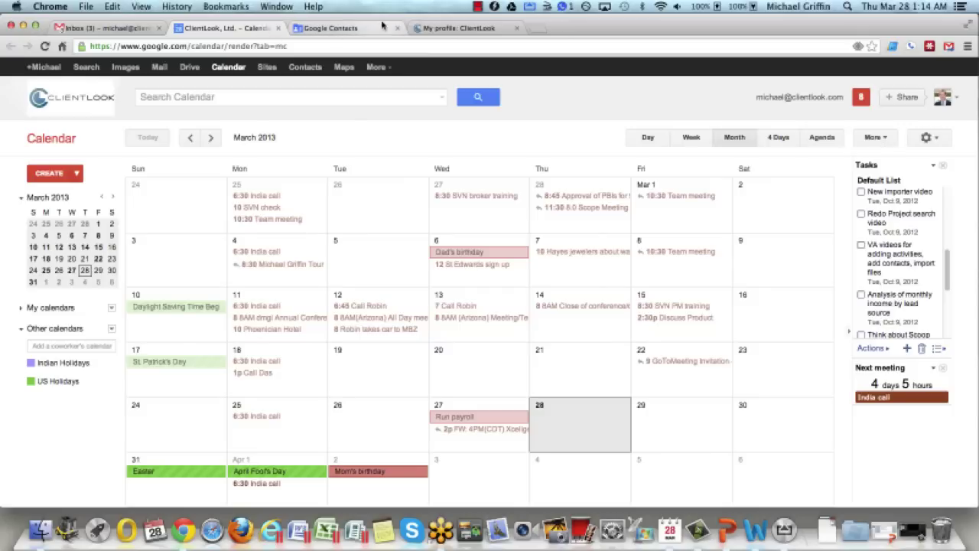
Switch from Google Calendar to the 'My profile: ClientLook' browser tab
click(451, 28)
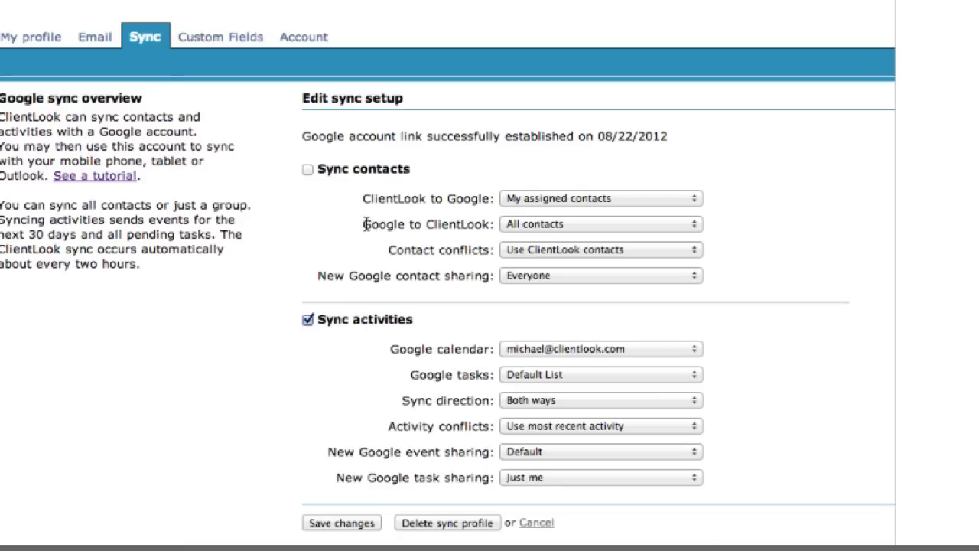
Highlight the Google-to-ClientLook contact sync setting, then clear the selection
drag(367, 223, 406, 229)
click(405, 229)
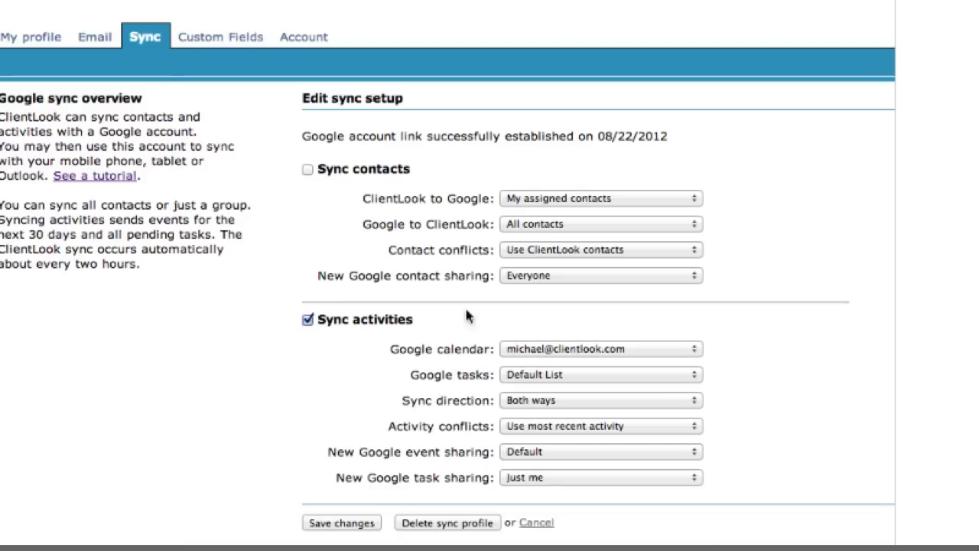